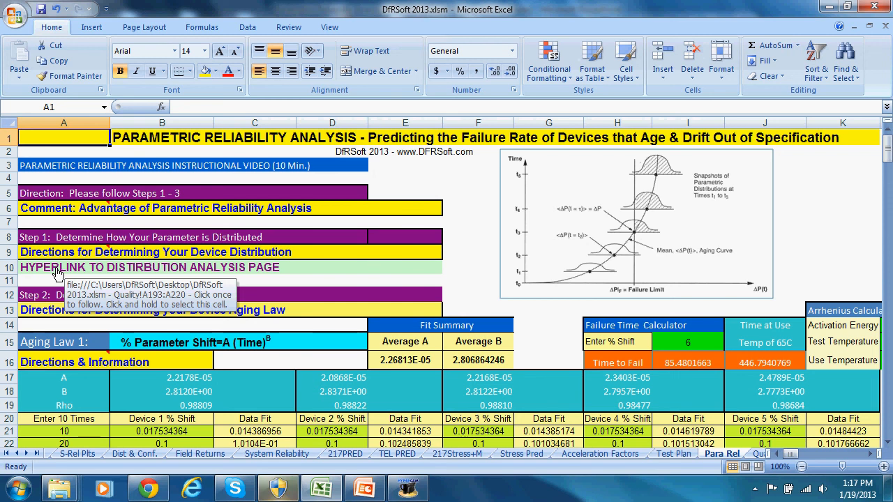
Step: Follow the hyperlink to the distribution analysis page and select the X-data entries in A195:A211
{"action": "left_click", "coordinate": [58, 274]}
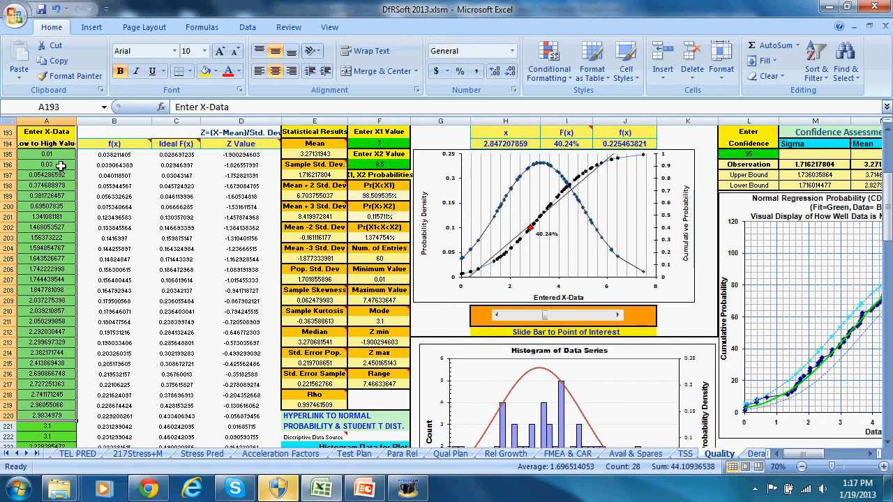
{"action": "left_click", "coordinate": [60, 164]}
{"action": "left_click", "coordinate": [61, 156]}
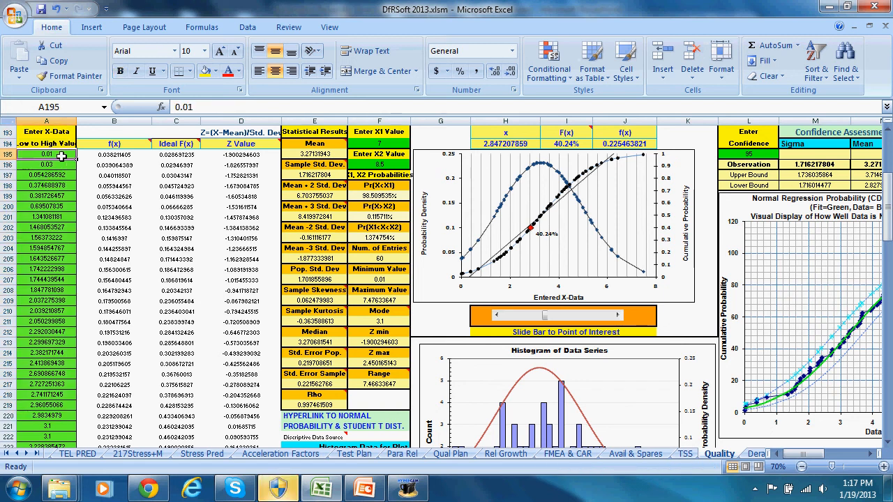
{"action": "left_click_drag", "start_coordinate": [61, 156], "coordinate": [61, 321]}
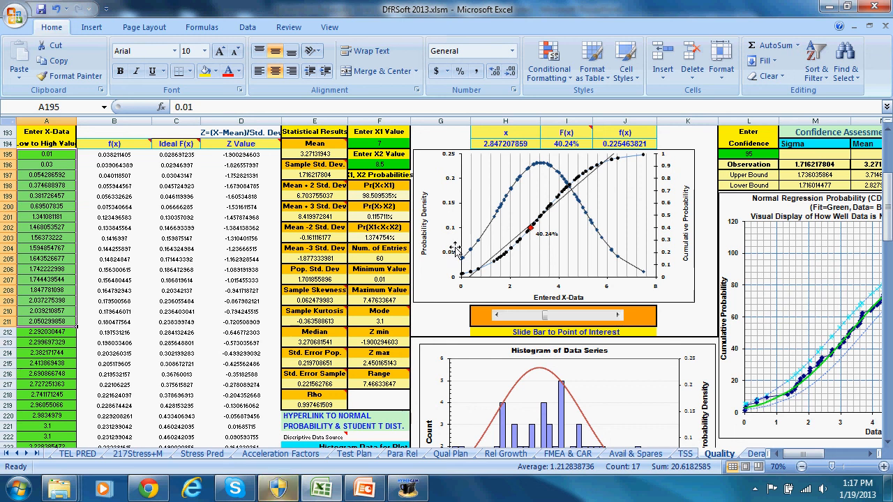
Step: Examine the normal regression plot and confidence assessment, and select the Rho normality test value in O196
{"action": "left_click", "coordinate": [872, 455]}
{"action": "left_click", "coordinate": [872, 455]}
{"action": "left_click", "coordinate": [872, 455]}
{"action": "left_click", "coordinate": [872, 454]}
{"action": "left_click", "coordinate": [872, 455]}
{"action": "left_click", "coordinate": [872, 455]}
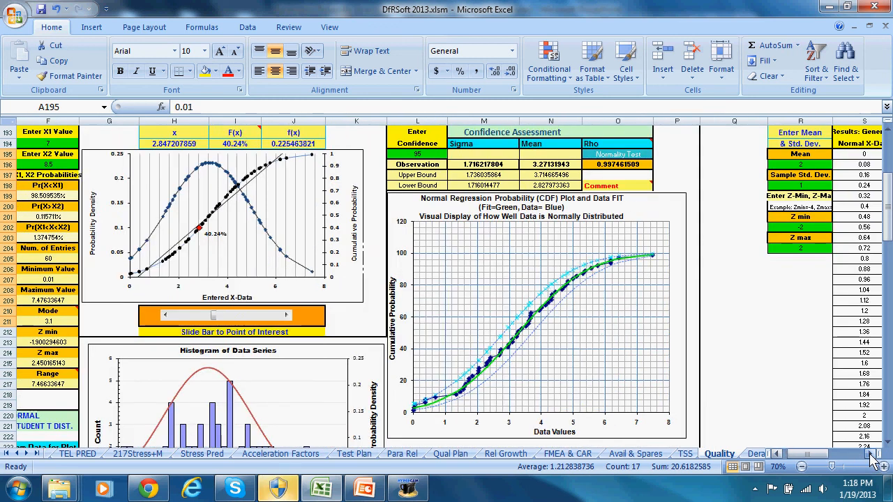
{"action": "scroll", "coordinate": [827, 456], "scroll_direction": "up", "scroll_amount": 1}
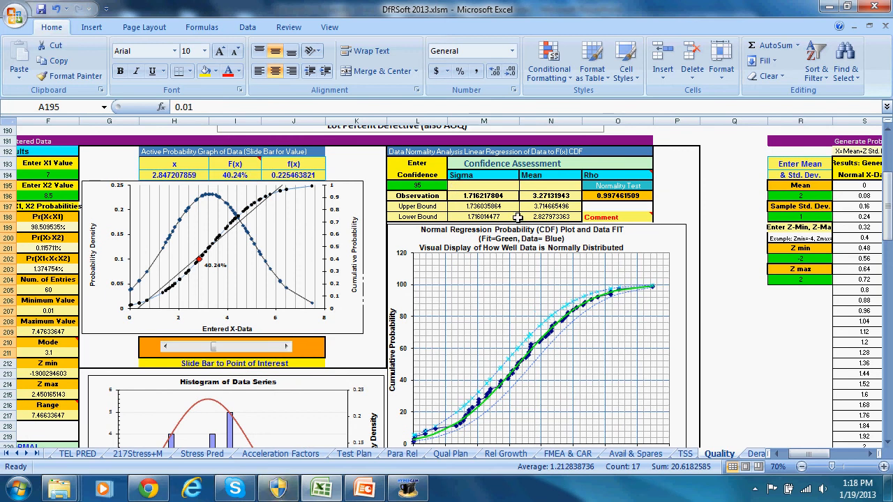
{"action": "left_click", "coordinate": [626, 196]}
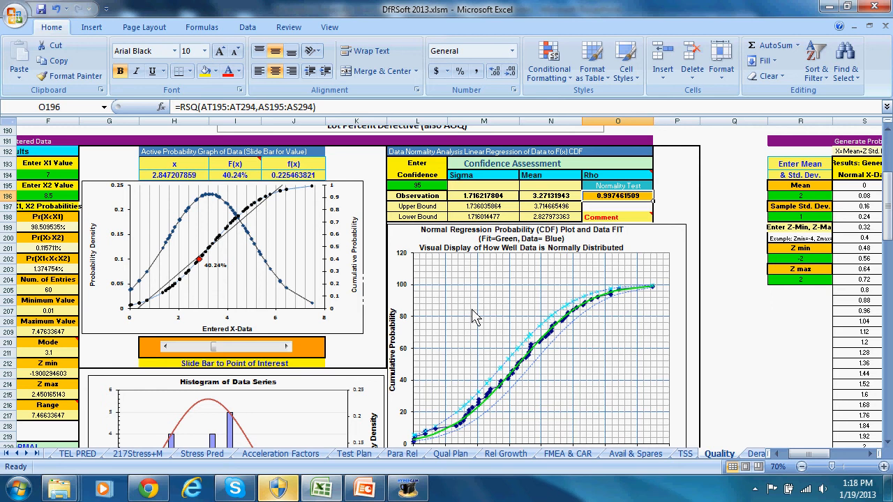
Step: Compare the lognormal regression plot and its lognormality test with the normal regression plot on the Quality sheet
{"action": "scroll", "coordinate": [467, 317], "scroll_direction": "down", "scroll_amount": 6}
{"action": "scroll", "coordinate": [475, 308], "scroll_direction": "down", "scroll_amount": 10}
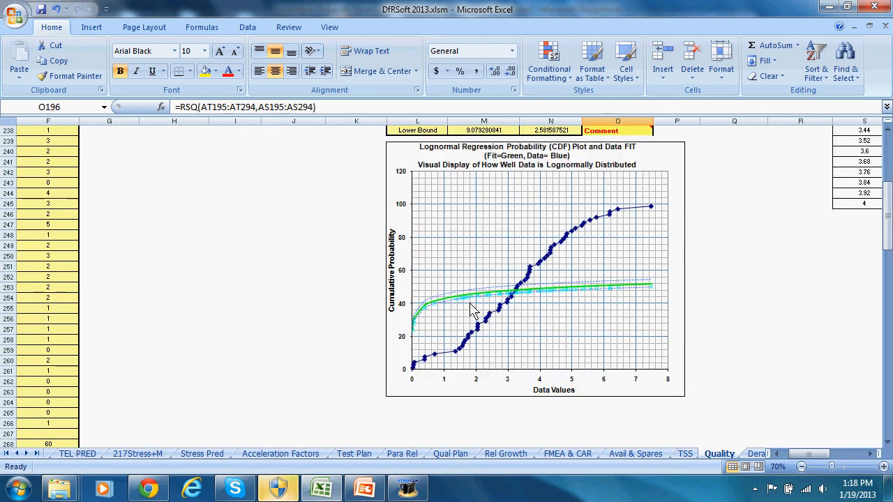
{"action": "scroll", "coordinate": [562, 291], "scroll_direction": "up", "scroll_amount": 3}
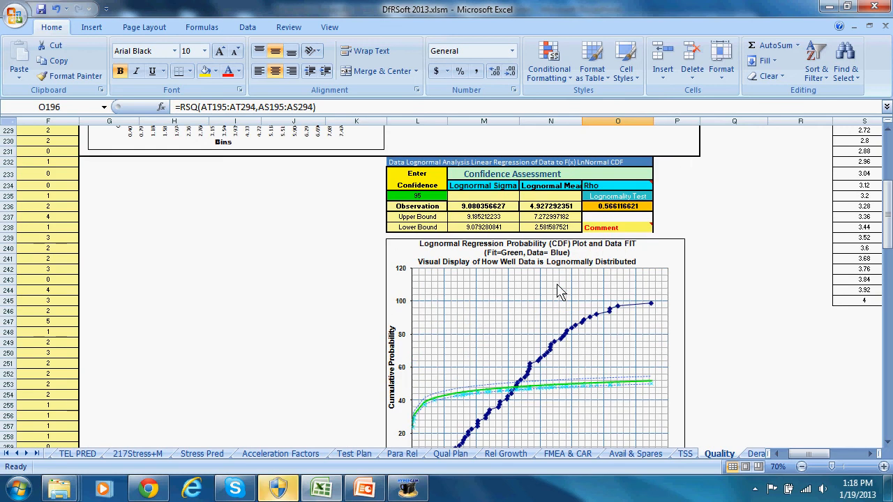
{"action": "scroll", "coordinate": [562, 291], "scroll_direction": "up", "scroll_amount": 8}
{"action": "scroll", "coordinate": [560, 292], "scroll_direction": "up", "scroll_amount": 4}
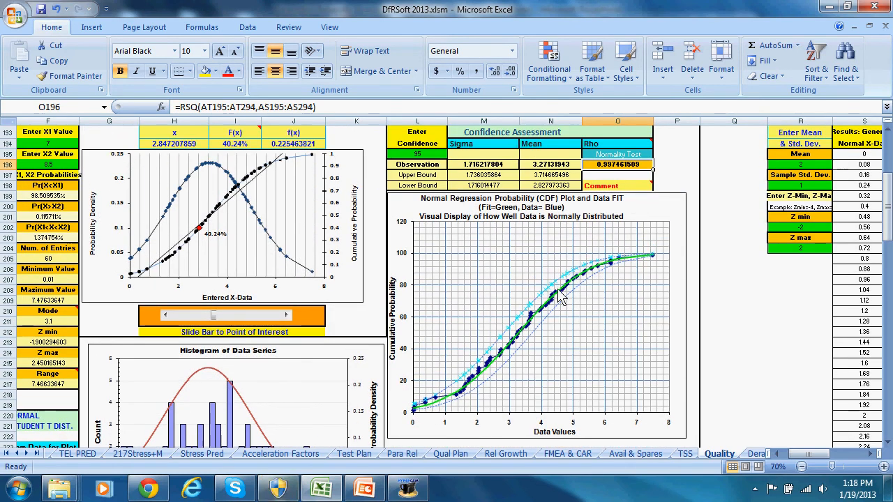
{"action": "scroll", "coordinate": [291, 448], "scroll_direction": "up", "scroll_amount": 1}
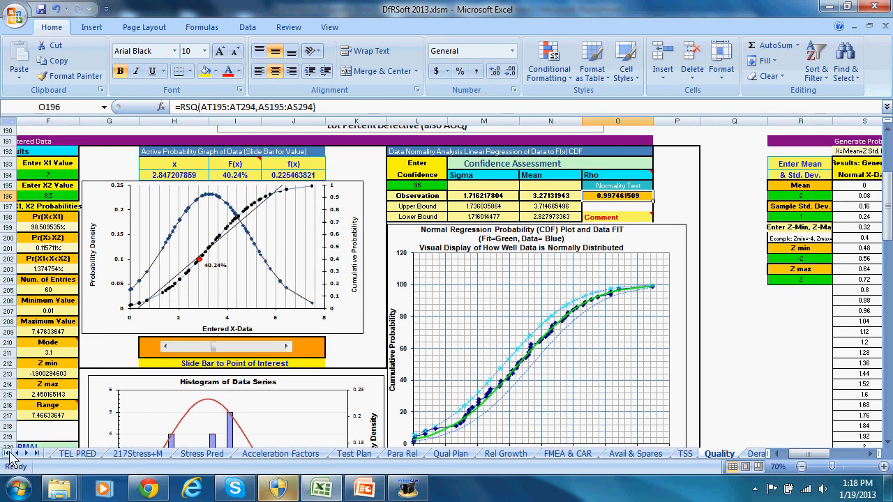
Step: Return to the Para Rel sheet of the workbook
{"action": "left_click", "coordinate": [27, 454]}
{"action": "left_click", "coordinate": [27, 454]}
{"action": "left_click", "coordinate": [28, 454]}
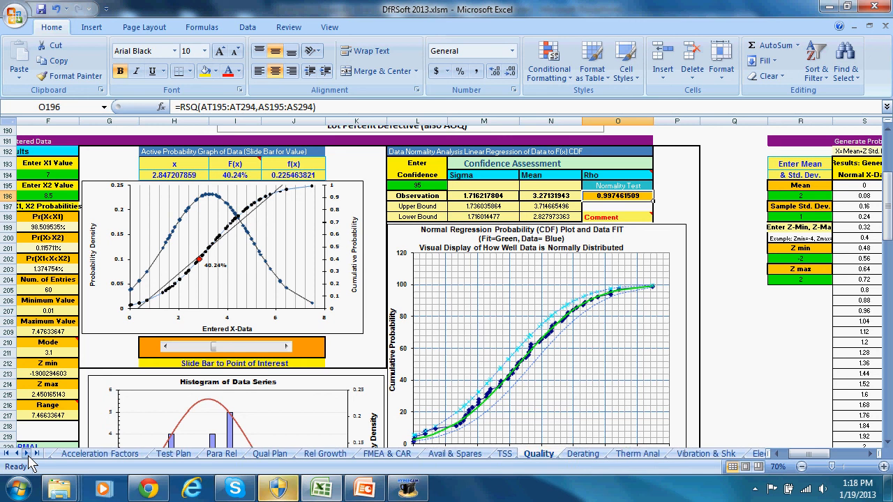
{"action": "left_click", "coordinate": [28, 454]}
{"action": "left_click", "coordinate": [28, 454]}
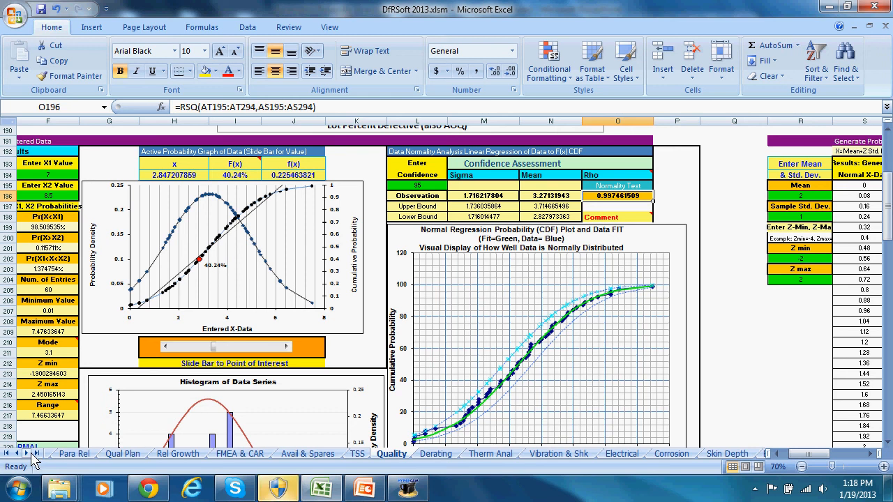
{"action": "left_click", "coordinate": [74, 454]}
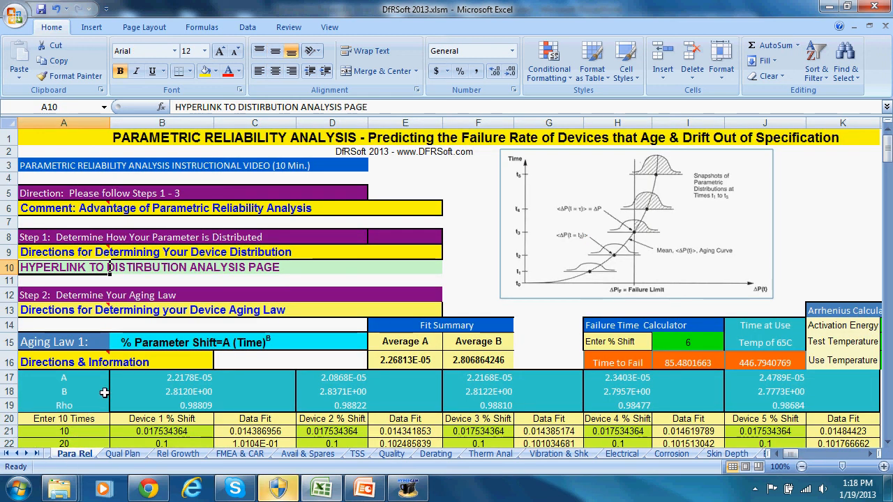
Step: Select the Aging Law 1 times in A21:A30, followed by the Device 1 % shift values in B21:B30
{"action": "scroll", "coordinate": [103, 393], "scroll_direction": "down", "scroll_amount": 2}
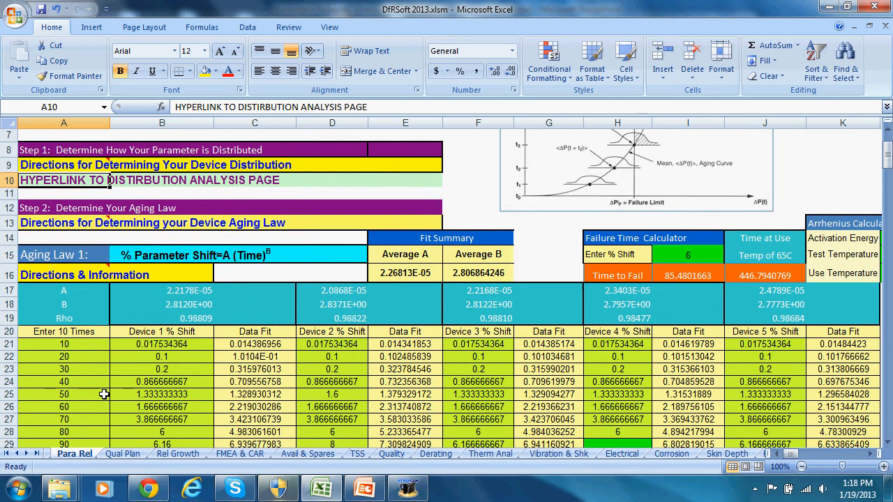
{"action": "scroll", "coordinate": [103, 394], "scroll_direction": "down", "scroll_amount": 2}
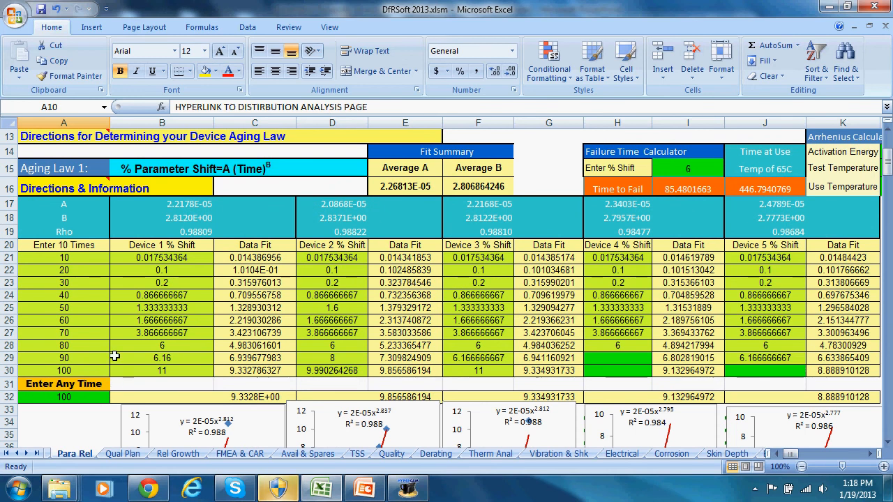
{"action": "left_click_drag", "start_coordinate": [63, 258], "coordinate": [61, 371]}
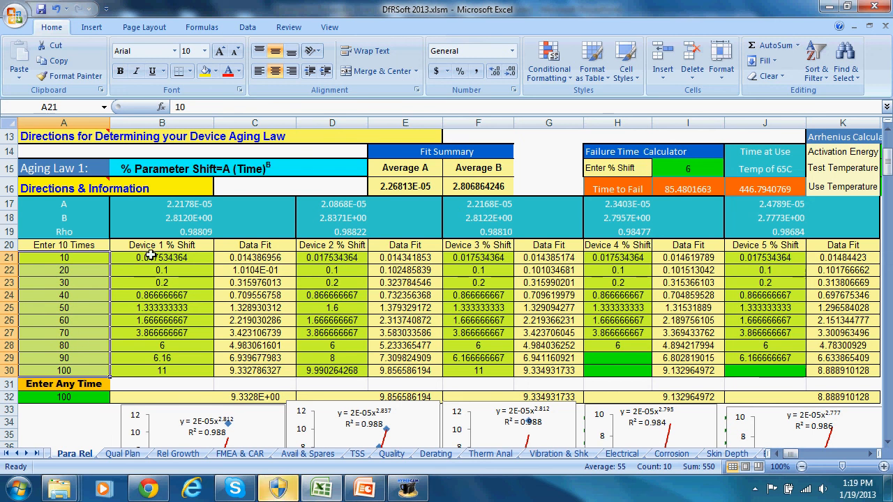
{"action": "left_click_drag", "start_coordinate": [153, 256], "coordinate": [157, 371]}
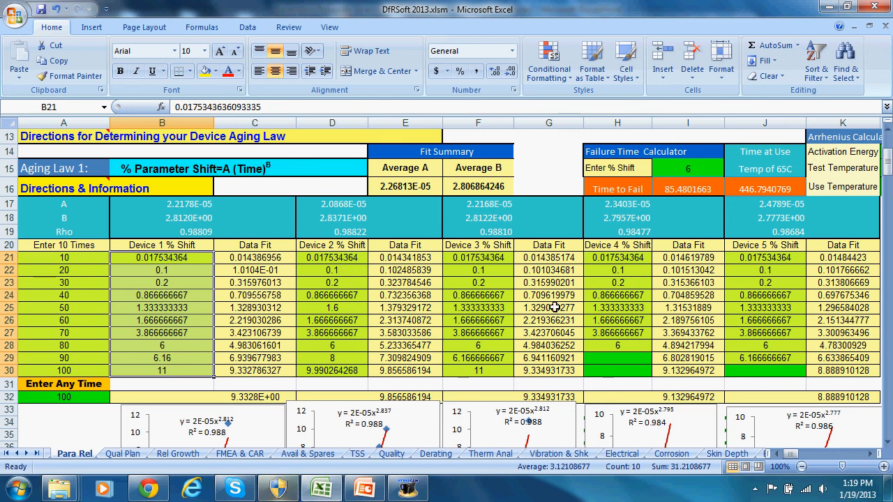
Step: Review the Aging Law 1 data fits and select the Average A and Average B fit summary in E15:F16
{"action": "scroll", "coordinate": [551, 334], "scroll_direction": "down", "scroll_amount": 3}
{"action": "scroll", "coordinate": [554, 342], "scroll_direction": "up", "scroll_amount": 3}
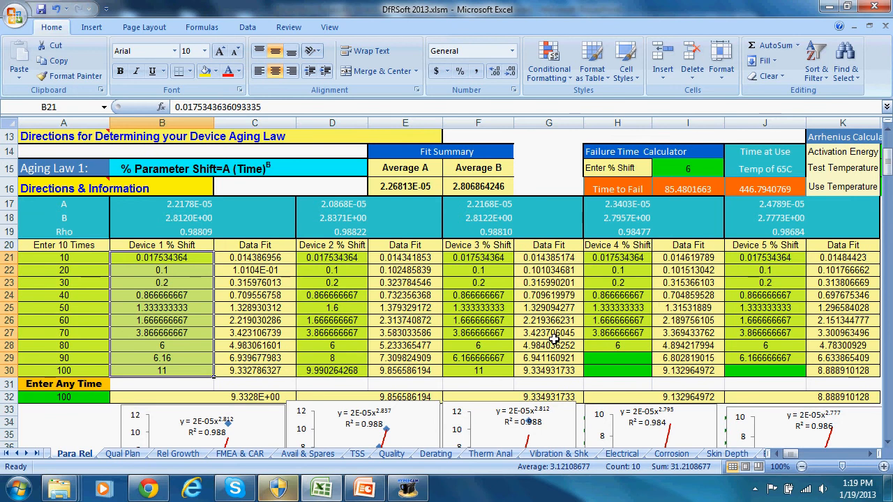
{"action": "scroll", "coordinate": [558, 345], "scroll_direction": "up", "scroll_amount": 1}
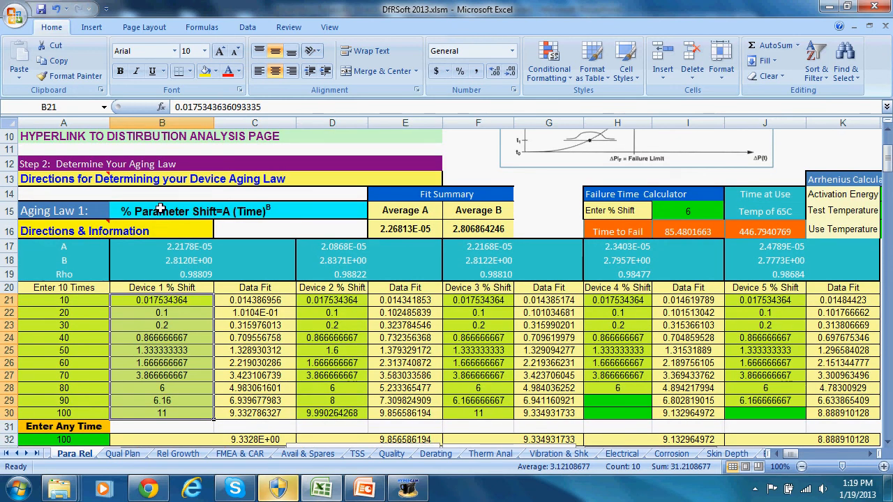
{"action": "left_click_drag", "start_coordinate": [418, 213], "coordinate": [478, 229]}
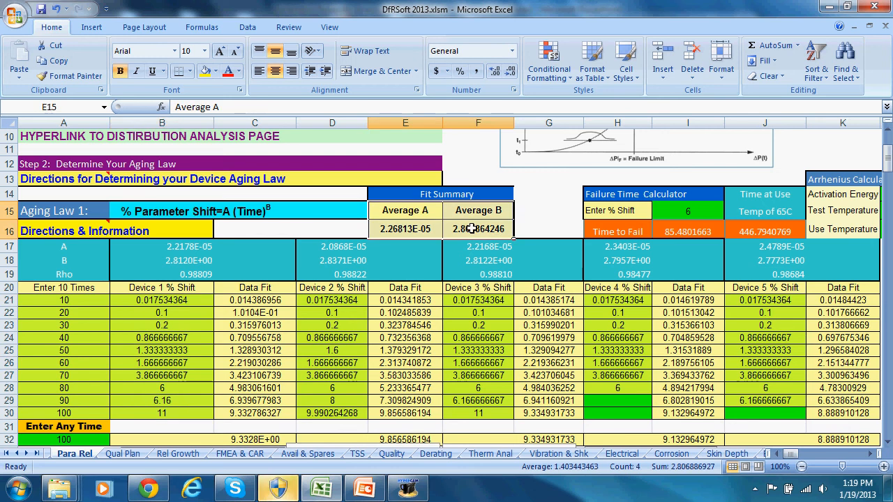
Step: Examine the Aging Law 2 section with its device model results, entered times and % shift data
{"action": "scroll", "coordinate": [461, 245], "scroll_direction": "down", "scroll_amount": 6}
{"action": "scroll", "coordinate": [461, 246], "scroll_direction": "down", "scroll_amount": 6}
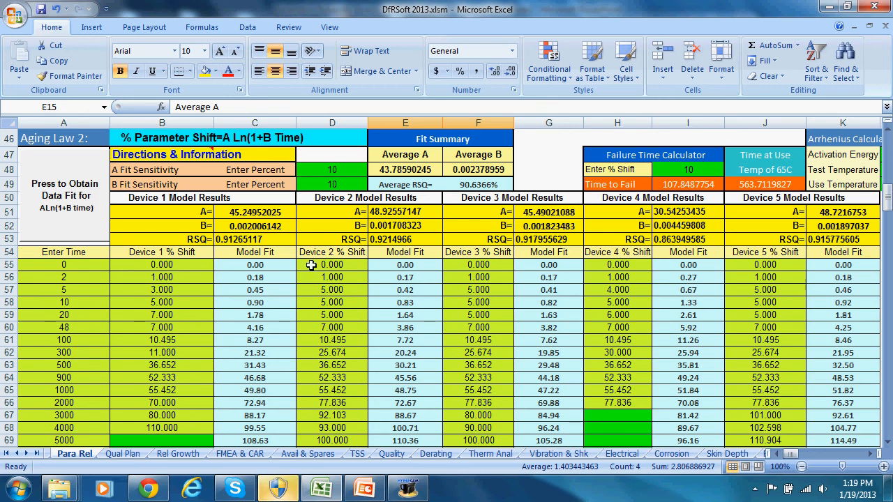
{"action": "scroll", "coordinate": [296, 265], "scroll_direction": "up", "scroll_amount": 1}
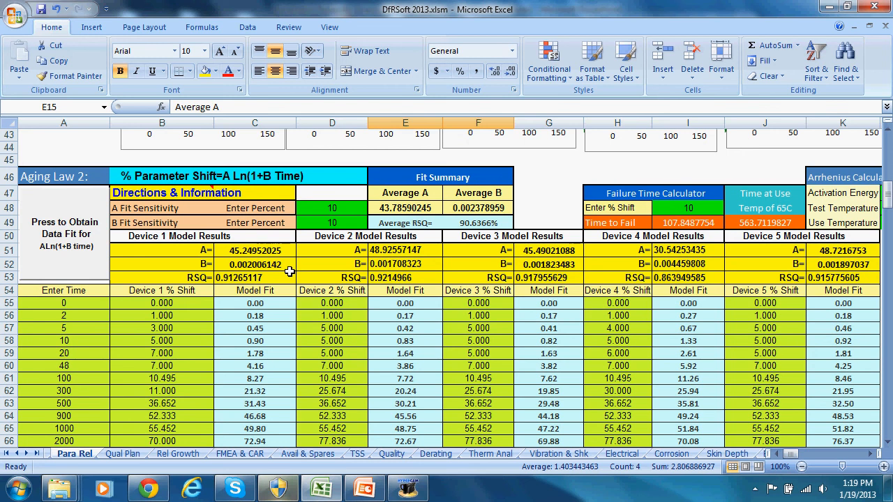
{"action": "scroll", "coordinate": [57, 316], "scroll_direction": "down", "scroll_amount": 3}
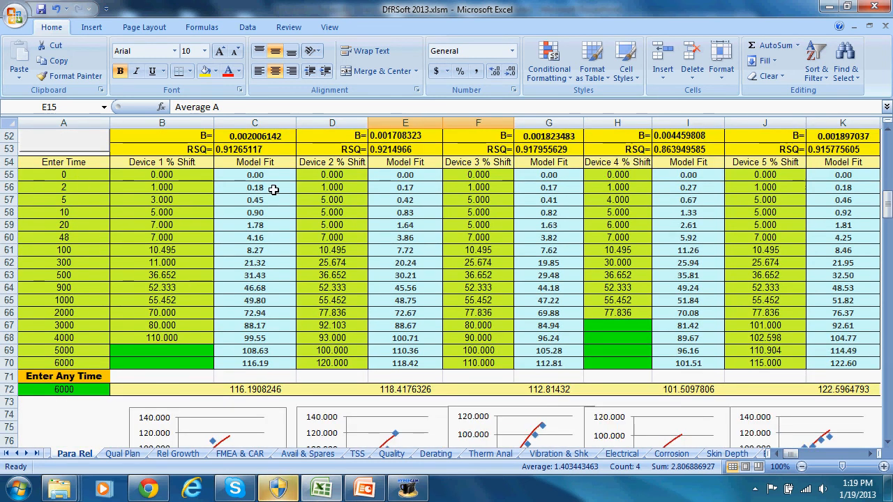
{"action": "scroll", "coordinate": [62, 207], "scroll_direction": "up", "scroll_amount": 2}
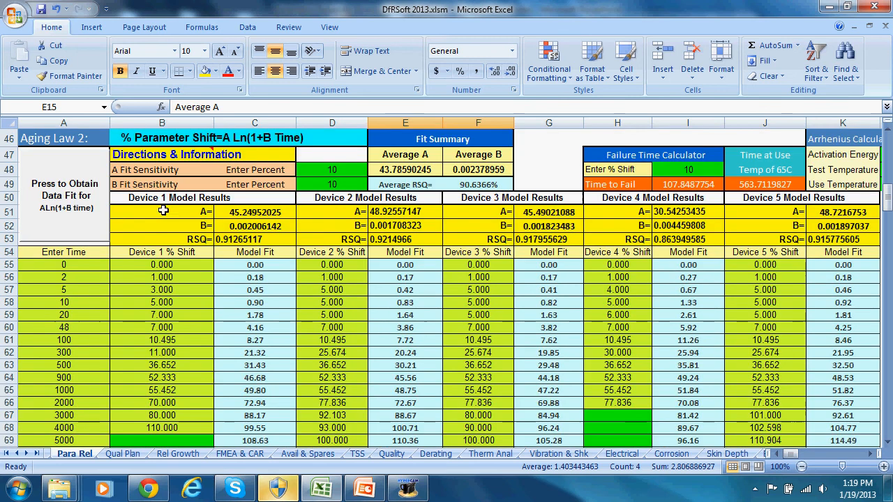
Step: Run the ALn(1+B time) data fit for Aging Law 2 and compare its device plots with those of Aging Law 1
{"action": "left_click", "coordinate": [63, 207]}
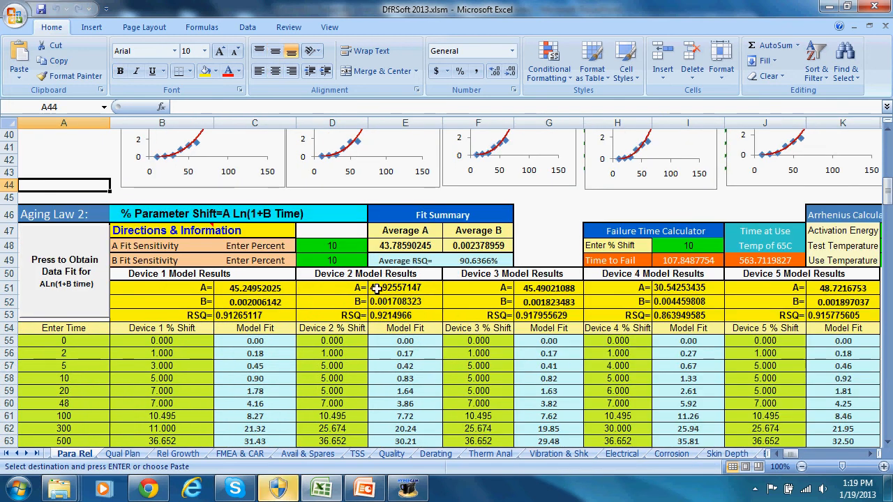
{"action": "scroll", "coordinate": [641, 275], "scroll_direction": "down", "scroll_amount": 8}
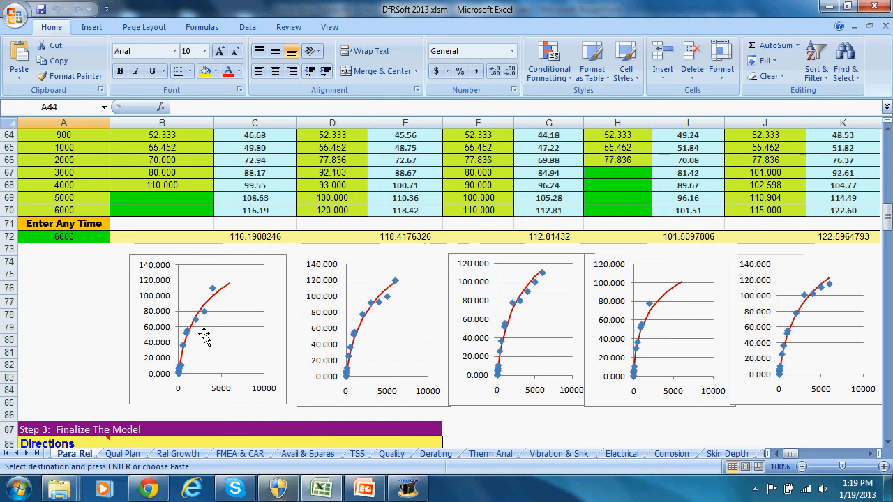
{"action": "scroll", "coordinate": [205, 339], "scroll_direction": "up", "scroll_amount": 10}
{"action": "scroll", "coordinate": [272, 326], "scroll_direction": "up", "scroll_amount": 2}
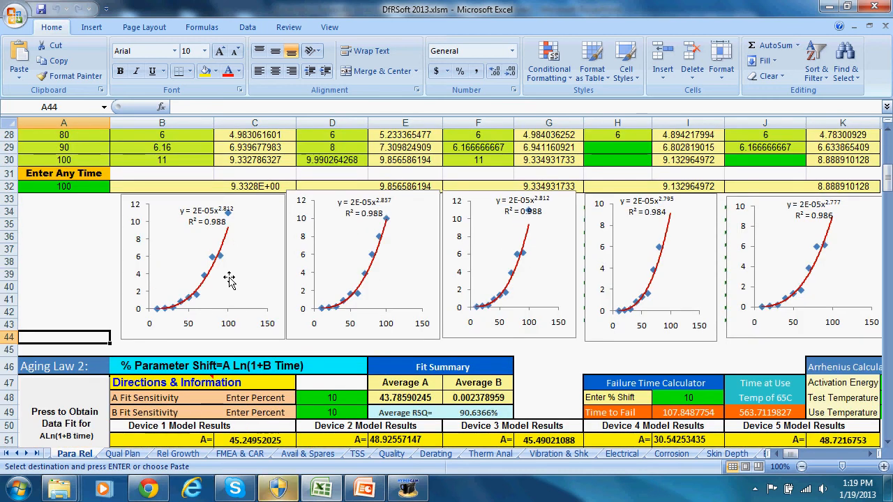
{"action": "scroll", "coordinate": [236, 279], "scroll_direction": "down", "scroll_amount": 10}
{"action": "scroll", "coordinate": [238, 285], "scroll_direction": "down", "scroll_amount": 2}
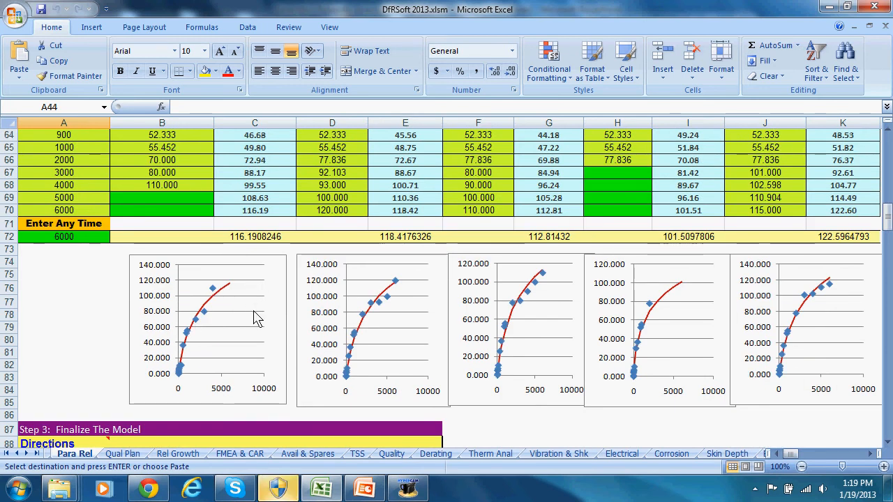
{"action": "scroll", "coordinate": [254, 320], "scroll_direction": "up", "scroll_amount": 6}
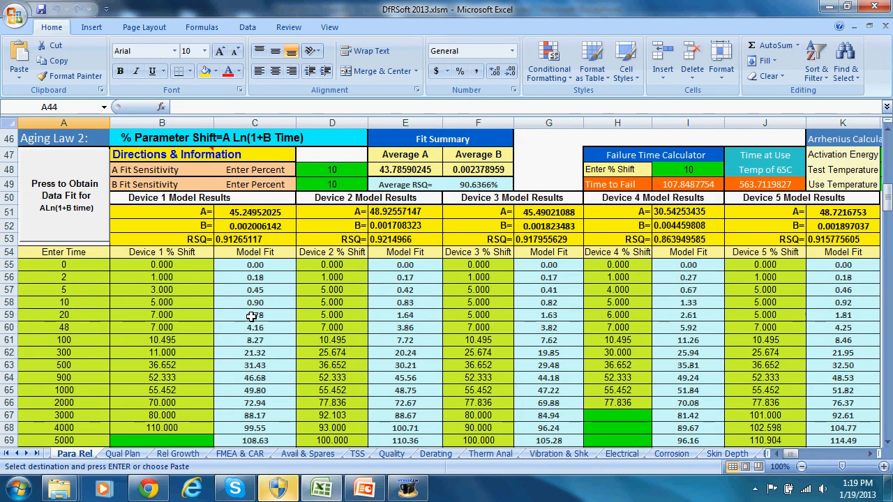
Step: Select the Aging Law 2 Average A and B summary in E47:F48 and review the Step 3 model constants
{"action": "left_click_drag", "start_coordinate": [403, 155], "coordinate": [481, 175]}
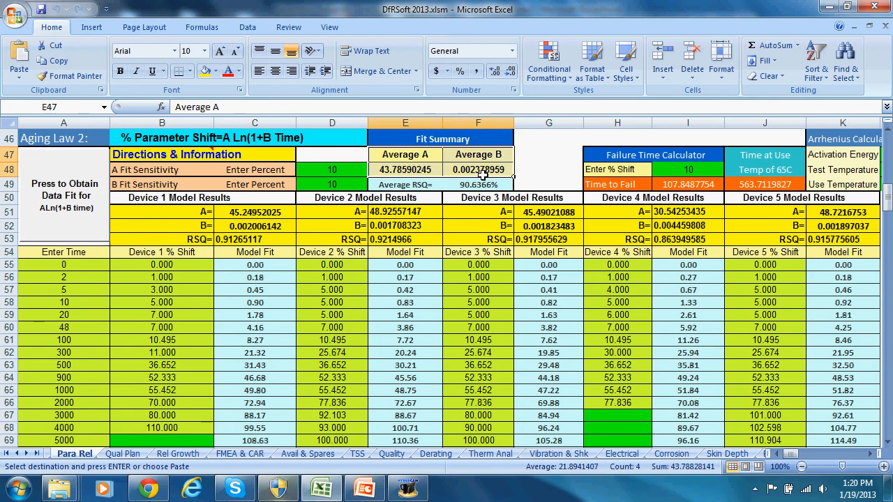
{"action": "scroll", "coordinate": [467, 181], "scroll_direction": "down", "scroll_amount": 13}
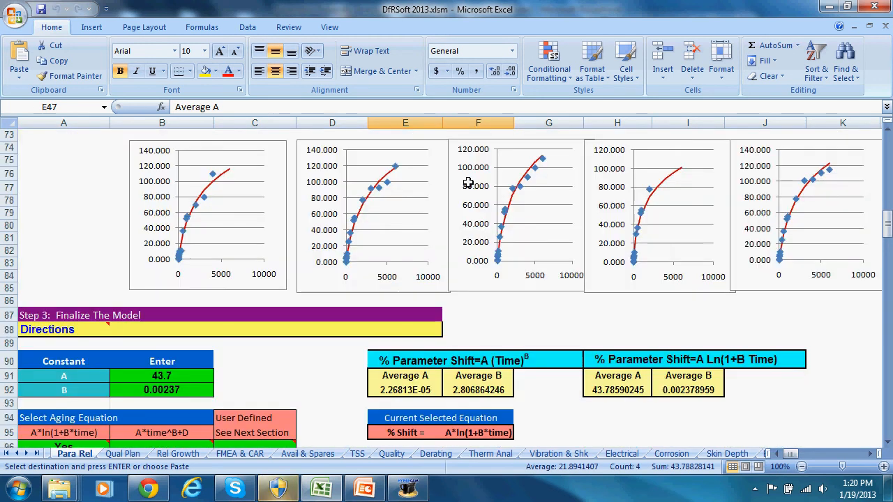
{"action": "scroll", "coordinate": [418, 193], "scroll_direction": "down", "scroll_amount": 1}
{"action": "scroll", "coordinate": [419, 193], "scroll_direction": "up", "scroll_amount": 1}
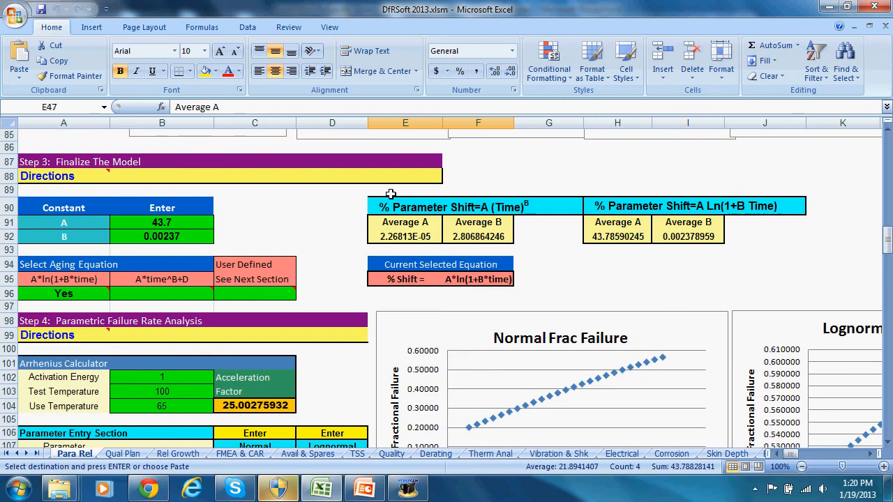
Step: Check the note on selecting the A*ln(1+B*time) equation and select the Arrhenius calculator's activation energy in B102
{"action": "left_click", "coordinate": [75, 189]}
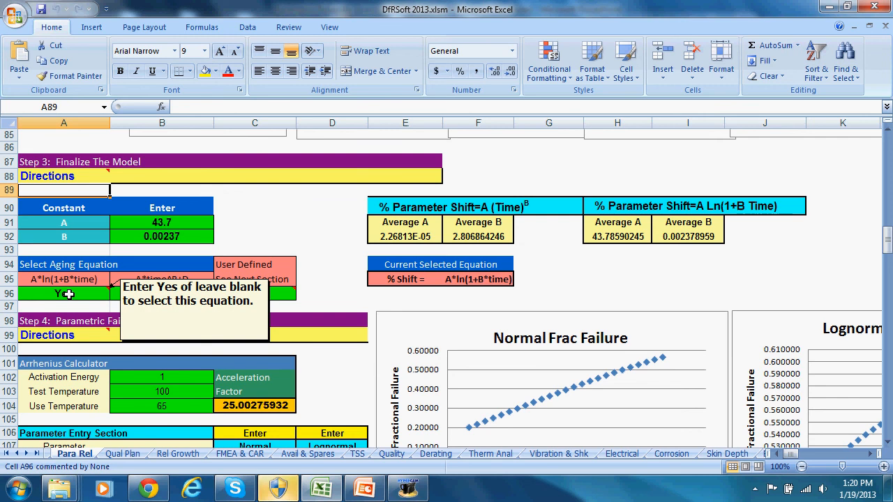
{"action": "scroll", "coordinate": [161, 307], "scroll_direction": "down", "scroll_amount": 3}
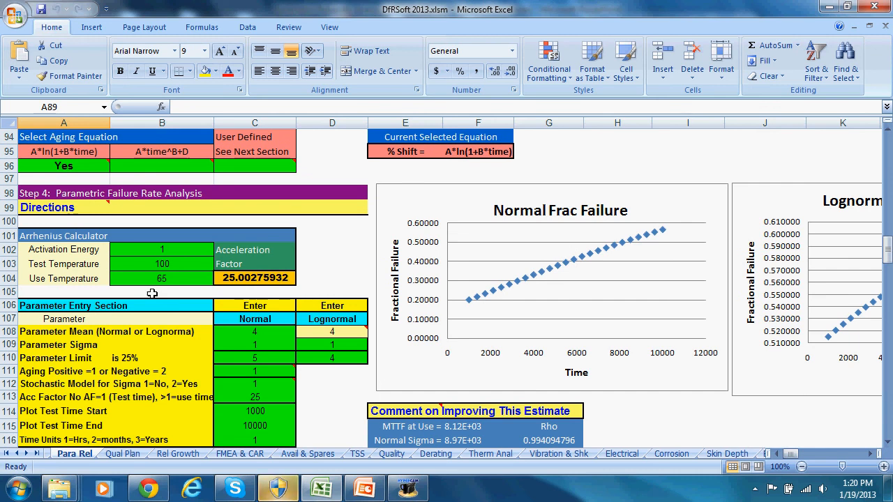
{"action": "left_click", "coordinate": [163, 252]}
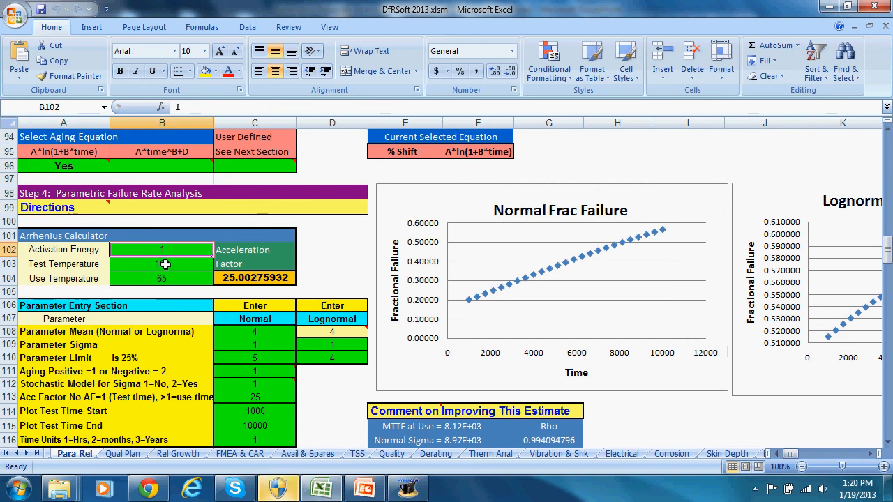
Step: Check the Arrhenius calculator's test and use temperatures and select the acceleration factor in C104
{"action": "key", "text": "Down"}
{"action": "key", "text": "Down"}
{"action": "left_click", "coordinate": [230, 279]}
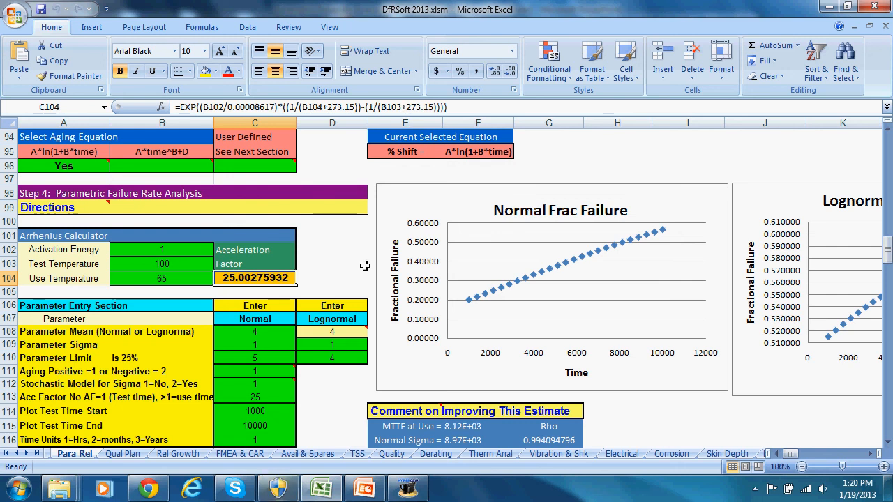
Step: Review the Parameter Entry Section in A106:D116, then inspect the Normal mean, sigma and limit entries in C108:C110
{"action": "scroll", "coordinate": [362, 269], "scroll_direction": "down", "scroll_amount": 2}
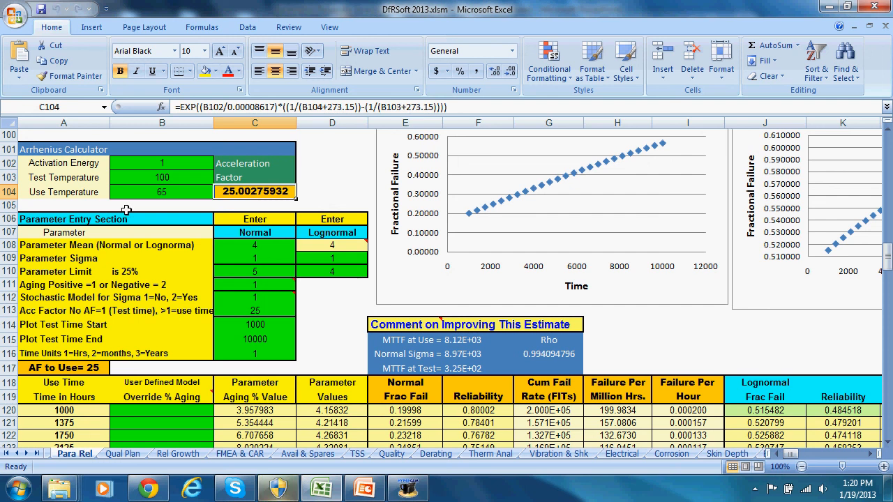
{"action": "left_click_drag", "start_coordinate": [58, 219], "coordinate": [342, 356]}
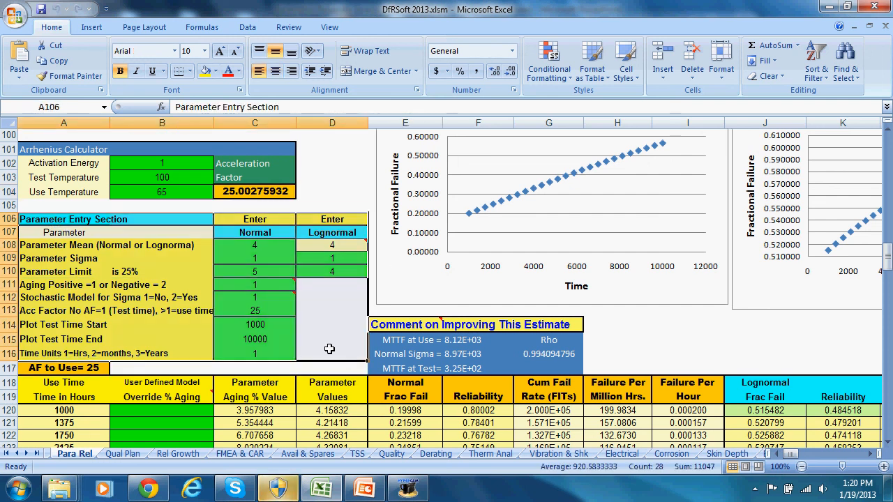
{"action": "left_click", "coordinate": [339, 314]}
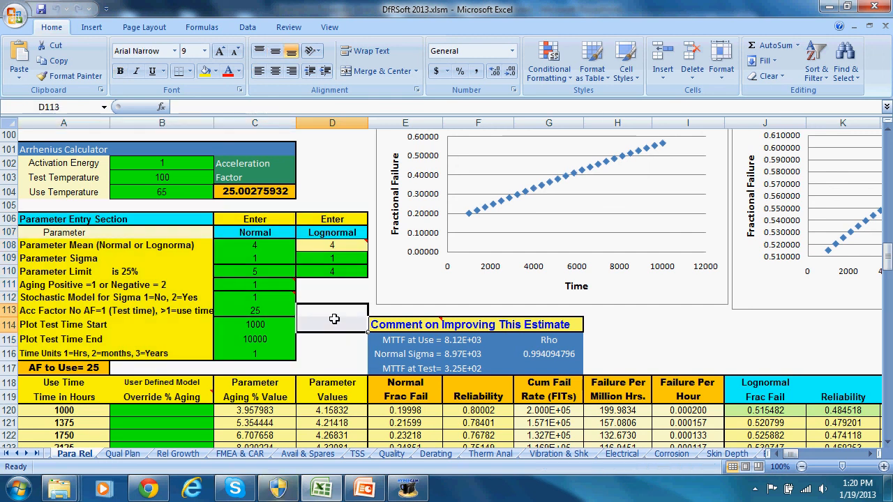
{"action": "left_click", "coordinate": [271, 247]}
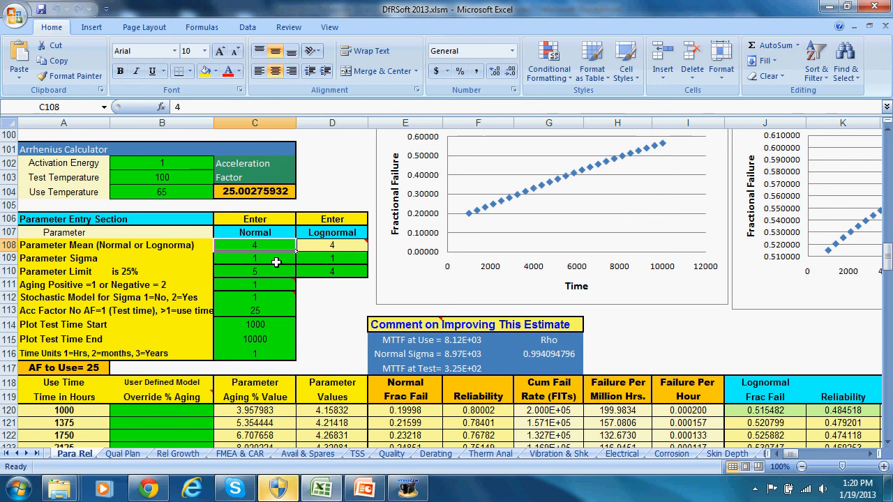
{"action": "left_click", "coordinate": [276, 259]}
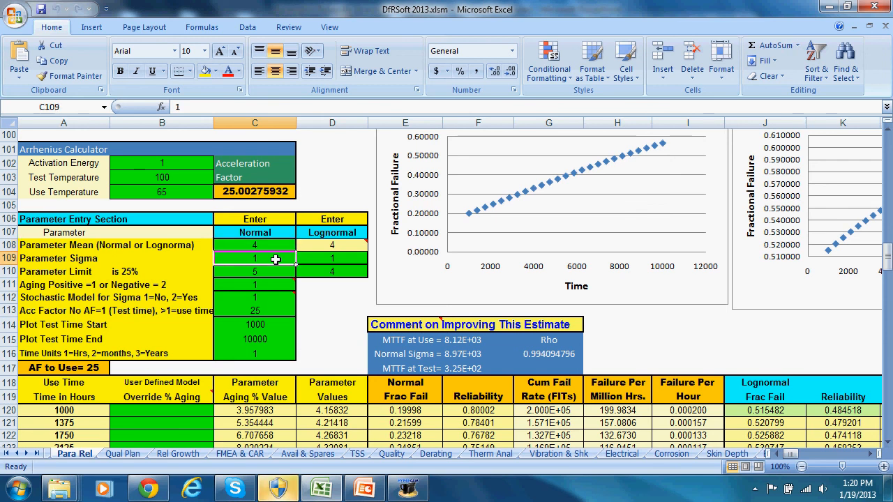
{"action": "left_click", "coordinate": [242, 273]}
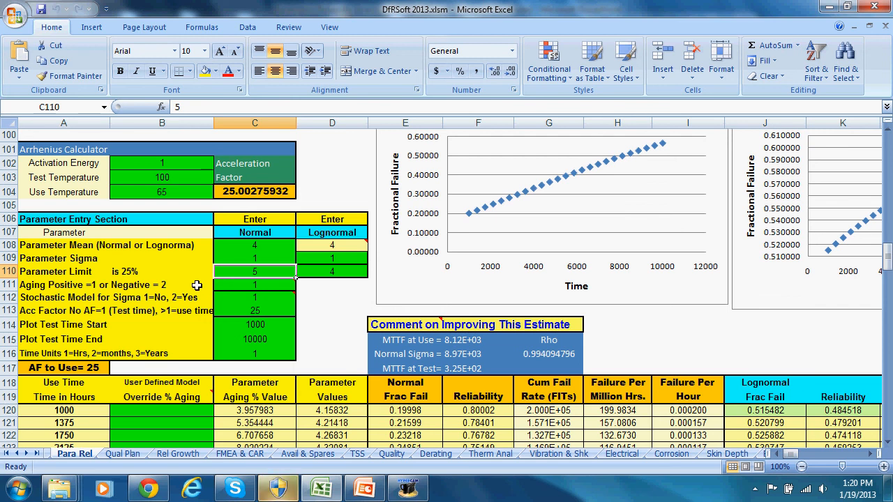
Step: Set the Normal Parameter Limit in C110 to 4.8 and check its percentage in B110
{"action": "left_click", "coordinate": [134, 270]}
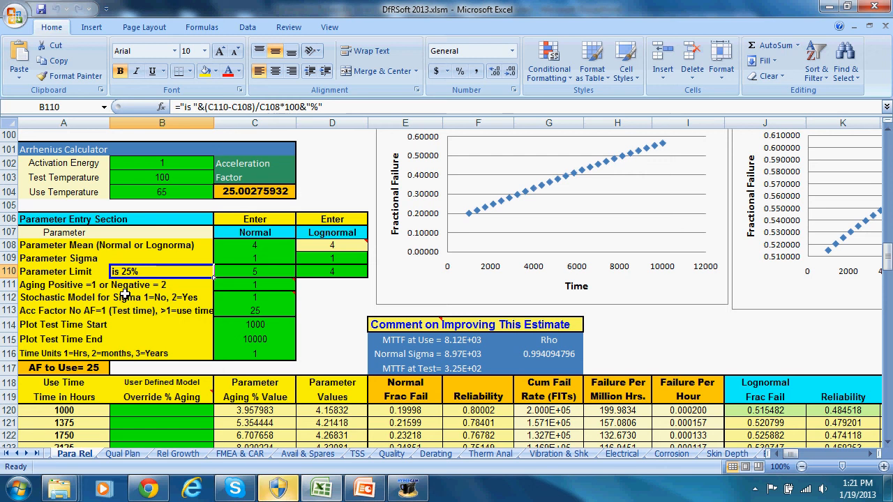
{"action": "left_click", "coordinate": [258, 270]}
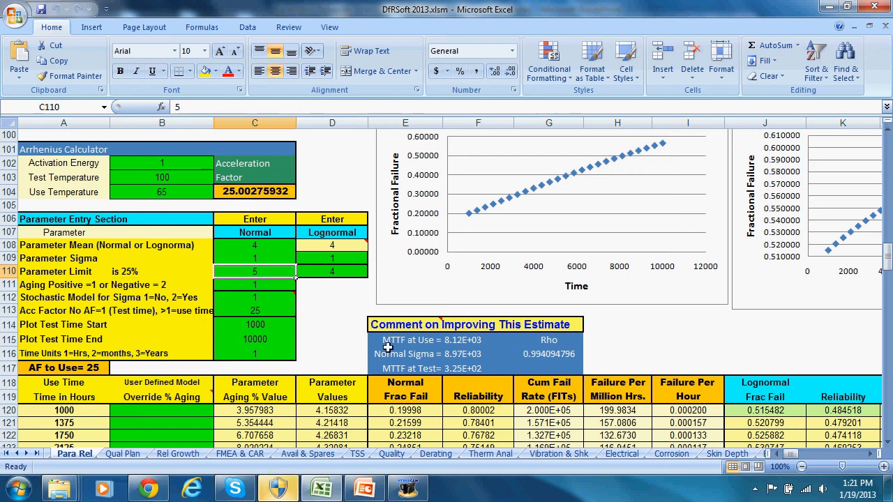
{"action": "type", "text": "4"}
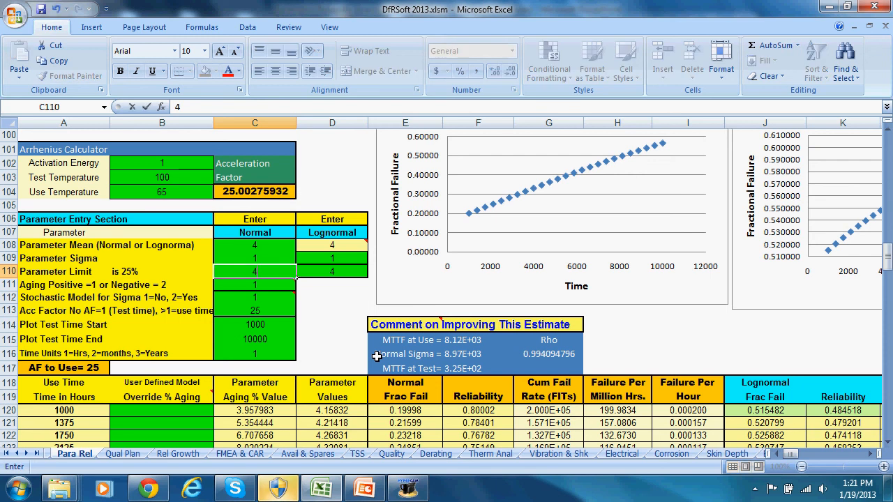
{"action": "type", "text": ".8"}
{"action": "key", "text": "Return"}
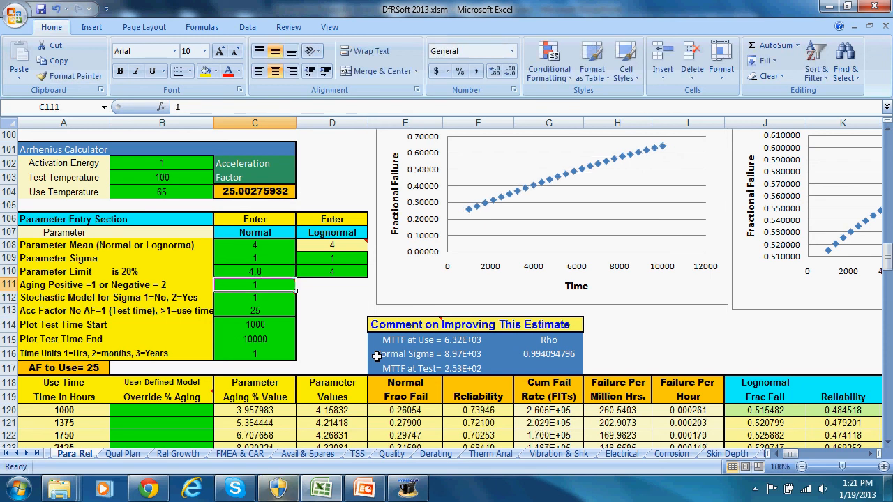
{"action": "left_click", "coordinate": [142, 272]}
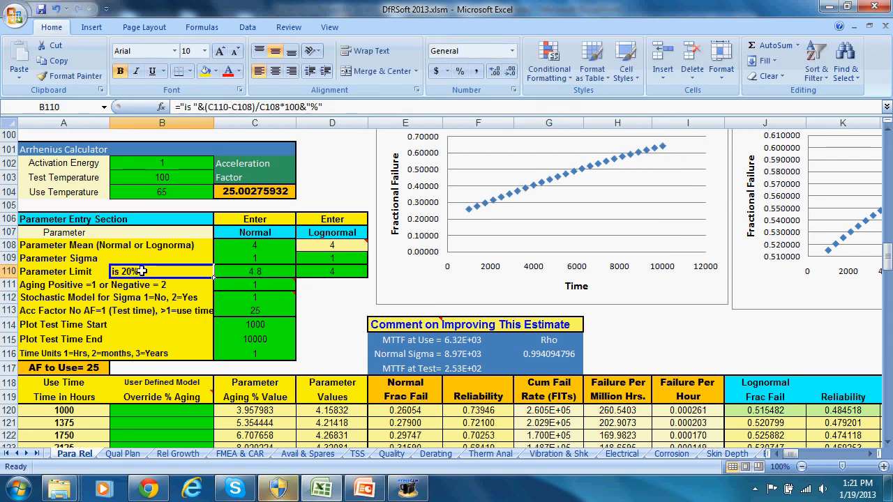
Step: Read the note on the aging direction in C111 and review the stochastic model and acceleration factor entries in C112:C113
{"action": "left_click", "coordinate": [342, 312]}
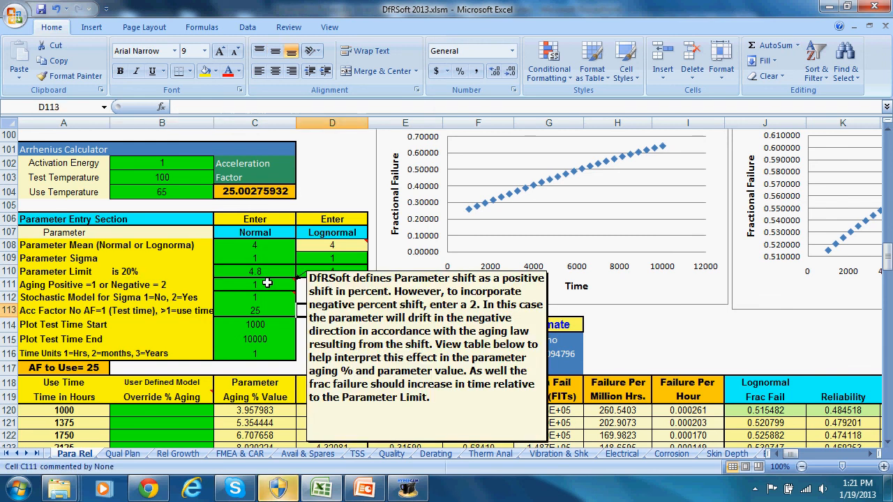
{"action": "left_click", "coordinate": [268, 283]}
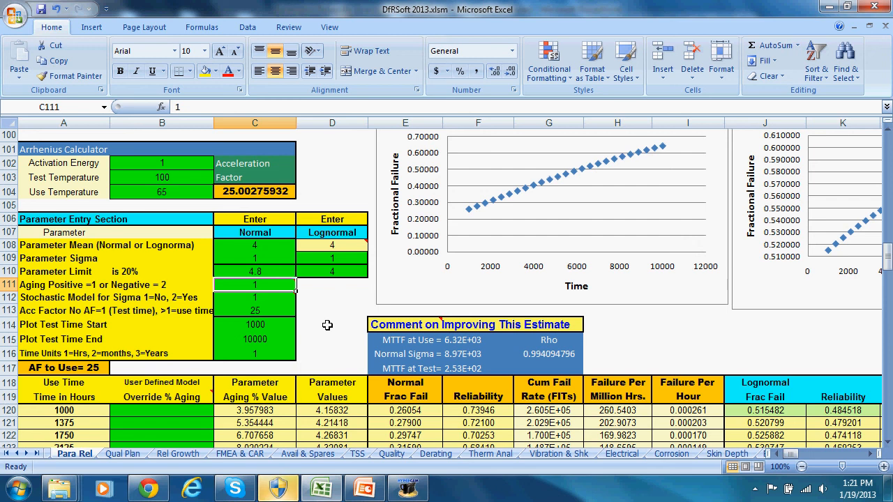
{"action": "left_click", "coordinate": [259, 300]}
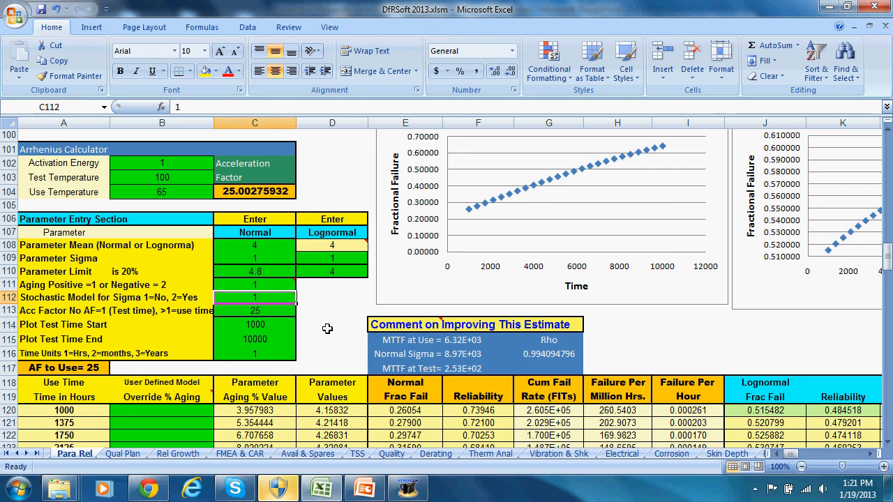
{"action": "left_click", "coordinate": [256, 313]}
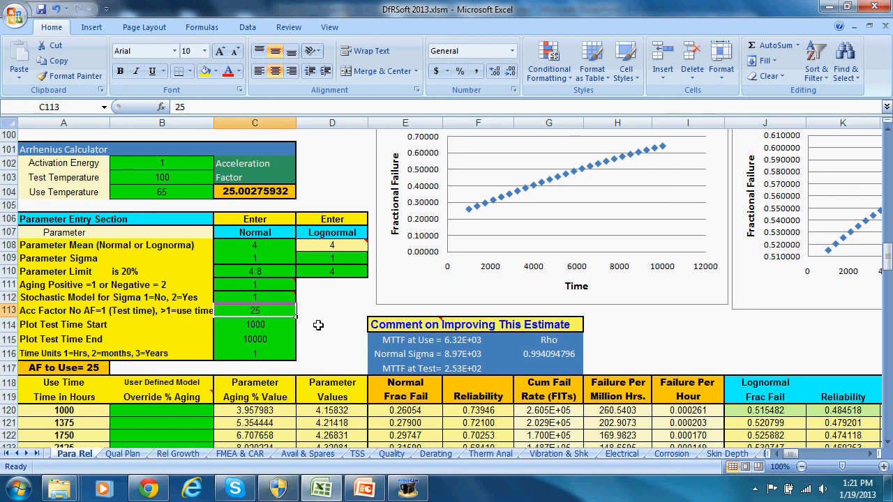
{"action": "scroll", "coordinate": [318, 310], "scroll_direction": "down", "scroll_amount": 2}
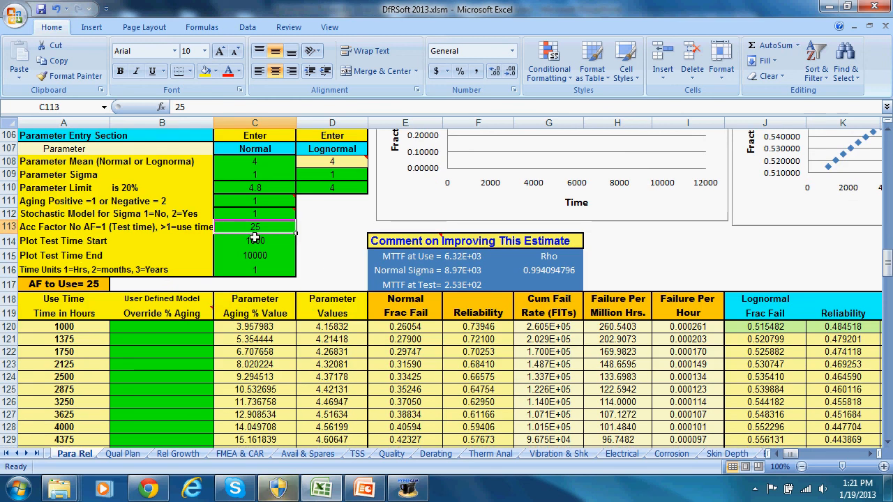
Step: Review the plot test time start and time units entries in C114:C116 against the use time results table
{"action": "key", "text": "Down"}
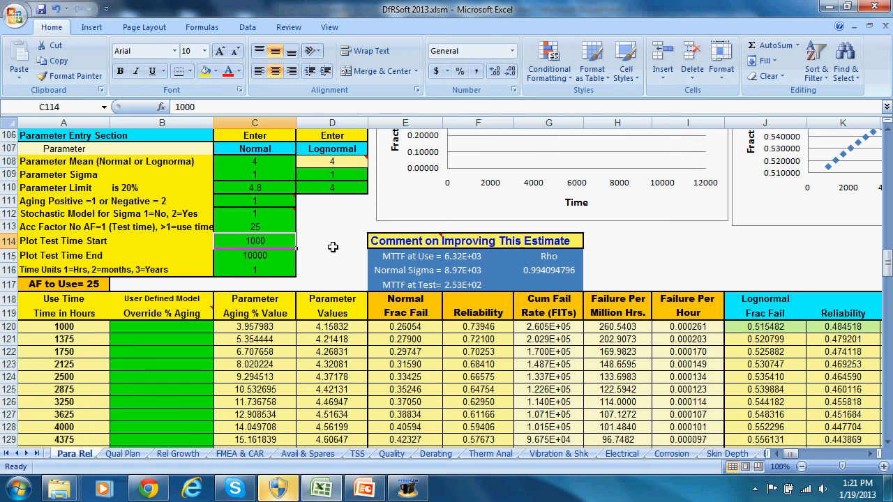
{"action": "scroll", "coordinate": [295, 268], "scroll_direction": "down", "scroll_amount": 2}
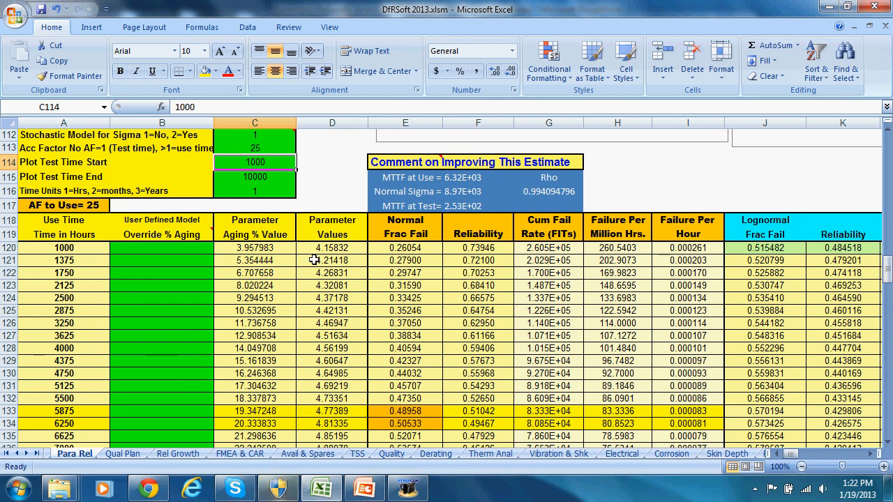
{"action": "scroll", "coordinate": [314, 260], "scroll_direction": "down", "scroll_amount": 3}
{"action": "scroll", "coordinate": [314, 260], "scroll_direction": "up", "scroll_amount": 3}
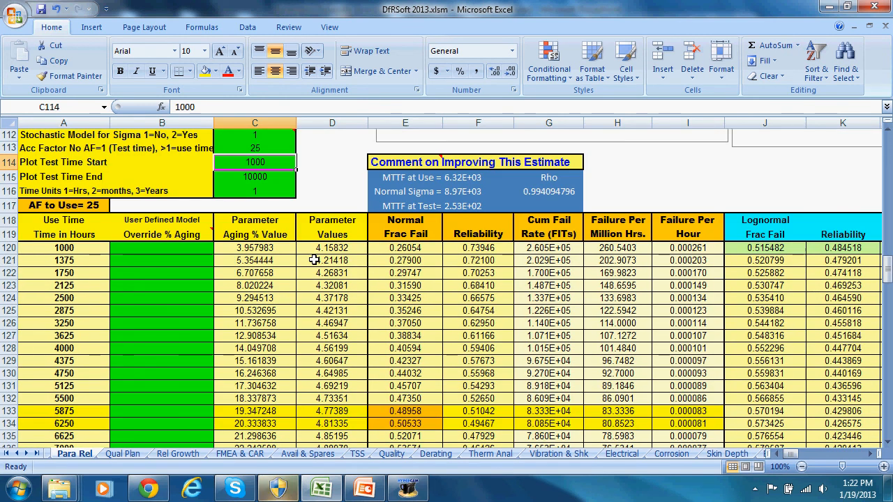
{"action": "scroll", "coordinate": [313, 260], "scroll_direction": "down", "scroll_amount": 2}
{"action": "scroll", "coordinate": [316, 257], "scroll_direction": "up", "scroll_amount": 2}
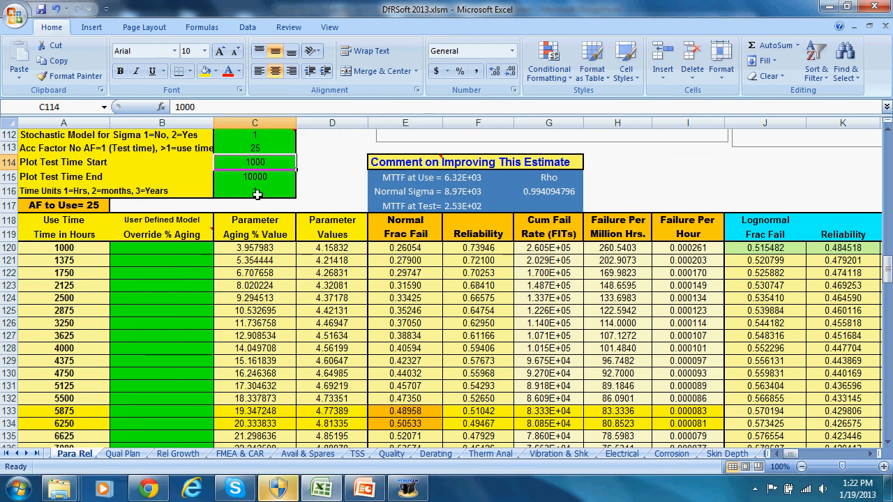
{"action": "key", "text": "Down"}
{"action": "key", "text": "Down"}
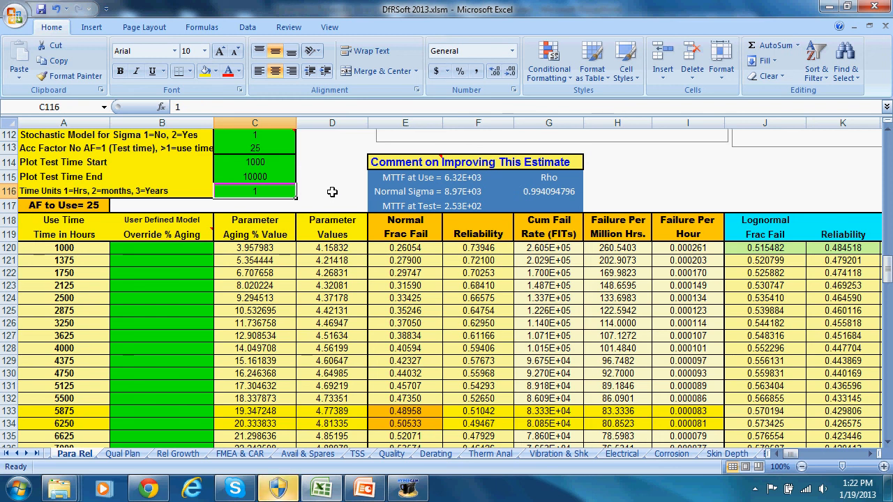
Step: Select the highlighted Normal fractional failures in E133:E134 and examine the Normal Frac Failure plot
{"action": "scroll", "coordinate": [349, 184], "scroll_direction": "down", "scroll_amount": 2}
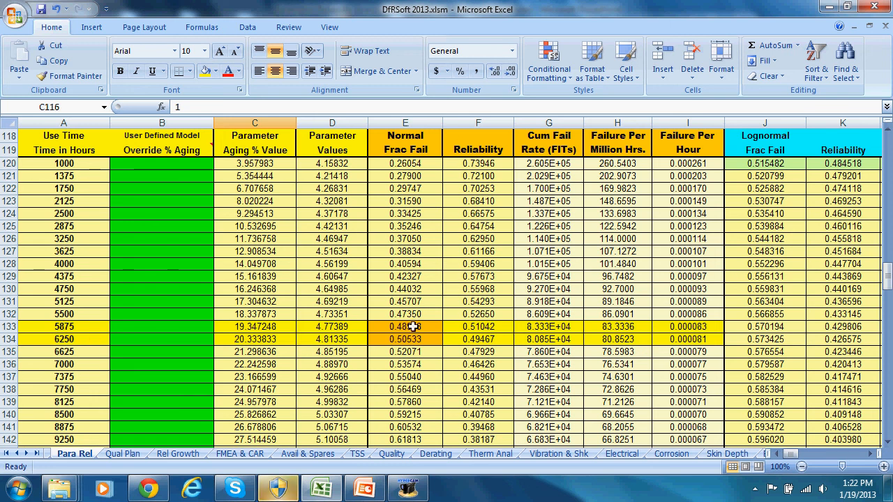
{"action": "left_click_drag", "start_coordinate": [406, 326], "coordinate": [406, 337]}
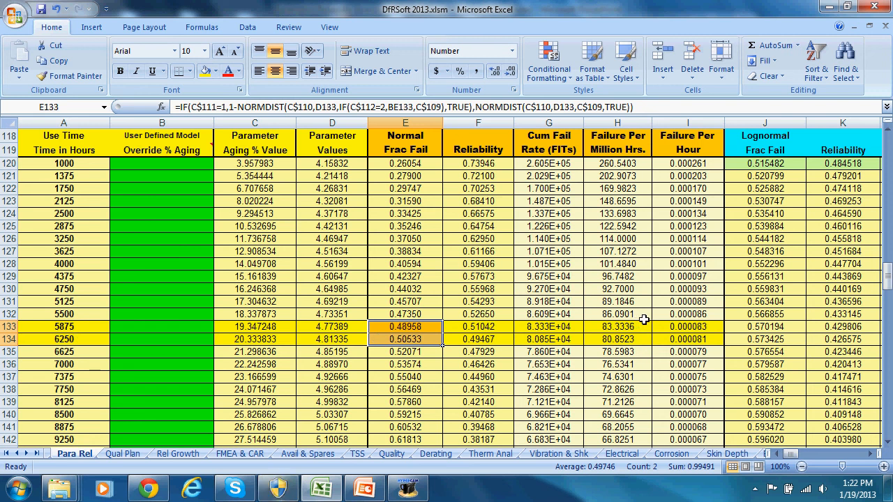
{"action": "scroll", "coordinate": [665, 319], "scroll_direction": "up", "scroll_amount": 1}
{"action": "scroll", "coordinate": [665, 320], "scroll_direction": "up", "scroll_amount": 6}
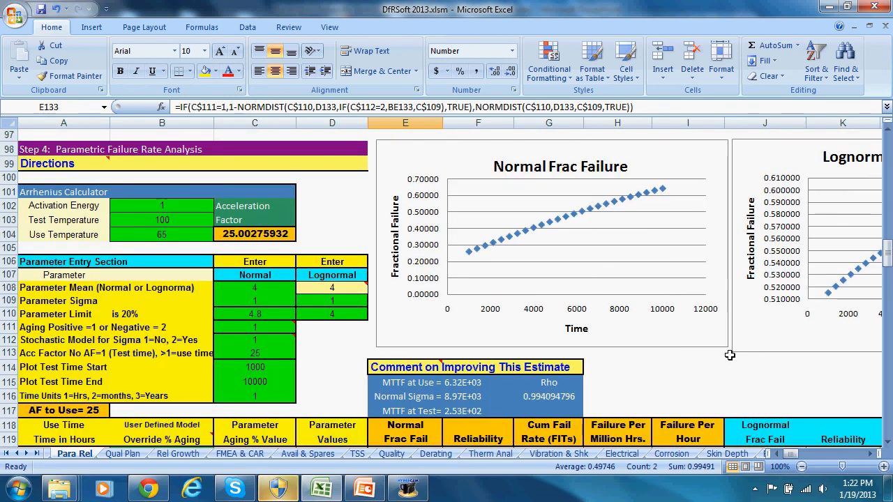
Step: Examine the Lognormal failure columns and the results table down to the Enter Any Time row
{"action": "left_click", "coordinate": [870, 454]}
{"action": "left_click", "coordinate": [870, 454]}
{"action": "scroll", "coordinate": [650, 367], "scroll_direction": "down", "scroll_amount": 3}
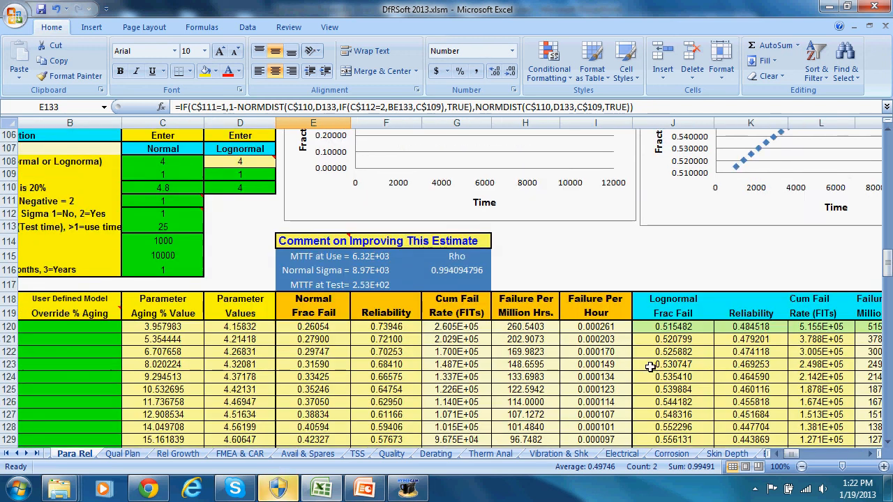
{"action": "scroll", "coordinate": [650, 366], "scroll_direction": "down", "scroll_amount": 6}
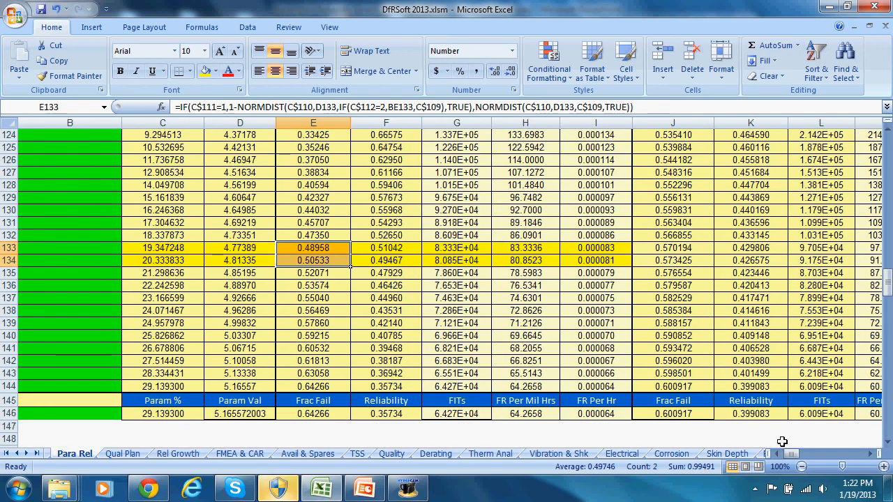
{"action": "left_click_drag", "start_coordinate": [785, 453], "coordinate": [774, 454]}
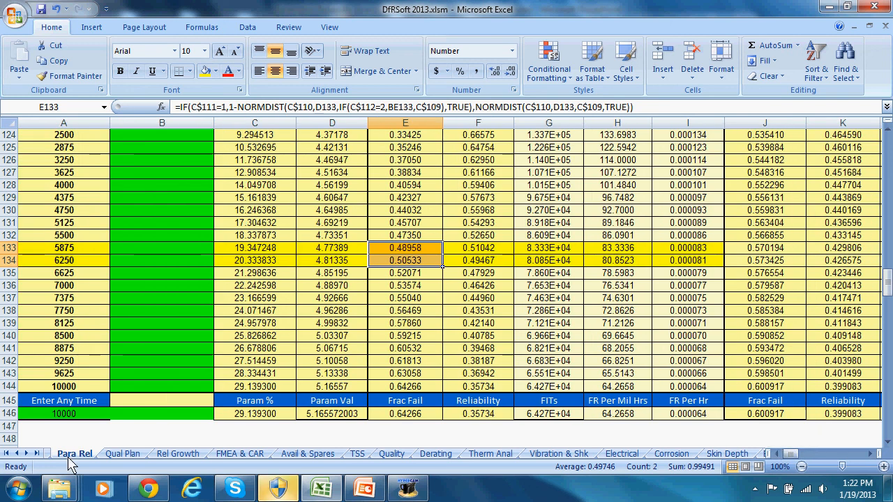
Step: Set the Enter Any Time value in A146 to 5000 to calculate the failure results for that time
{"action": "left_click", "coordinate": [64, 415]}
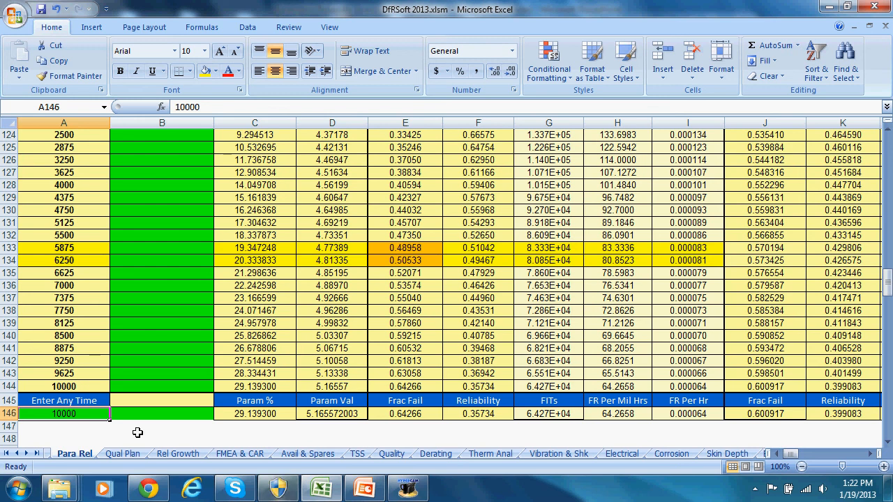
{"action": "type", "text": "5000"}
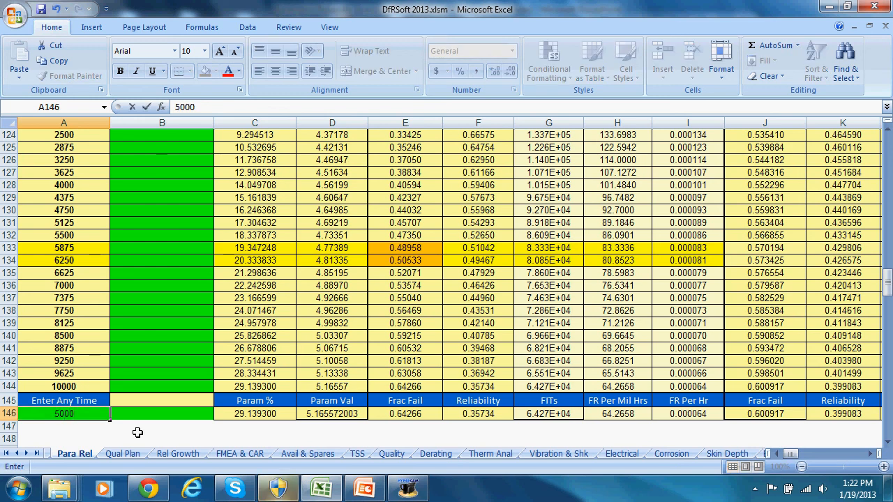
{"action": "key", "text": "Return"}
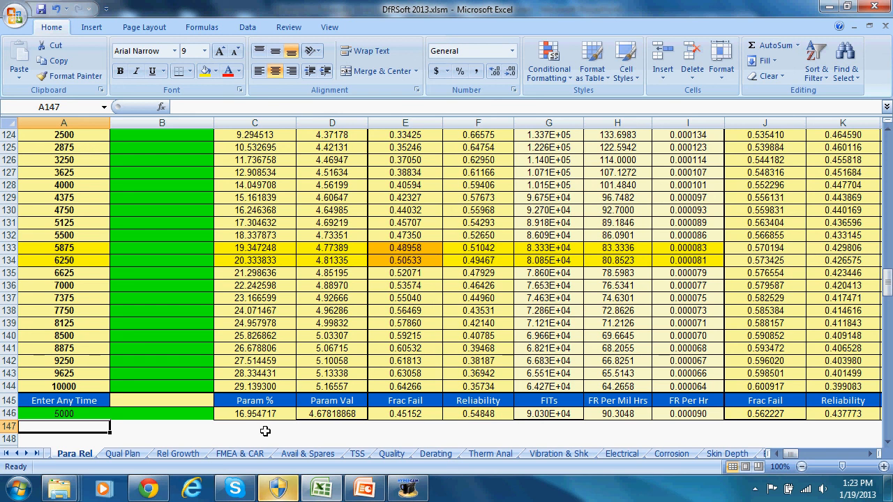
Step: Return to the beginning of the Para Rel sheet, passing back over the Step 3 model section
{"action": "scroll", "coordinate": [262, 419], "scroll_direction": "up", "scroll_amount": 6}
{"action": "scroll", "coordinate": [294, 419], "scroll_direction": "up", "scroll_amount": 9}
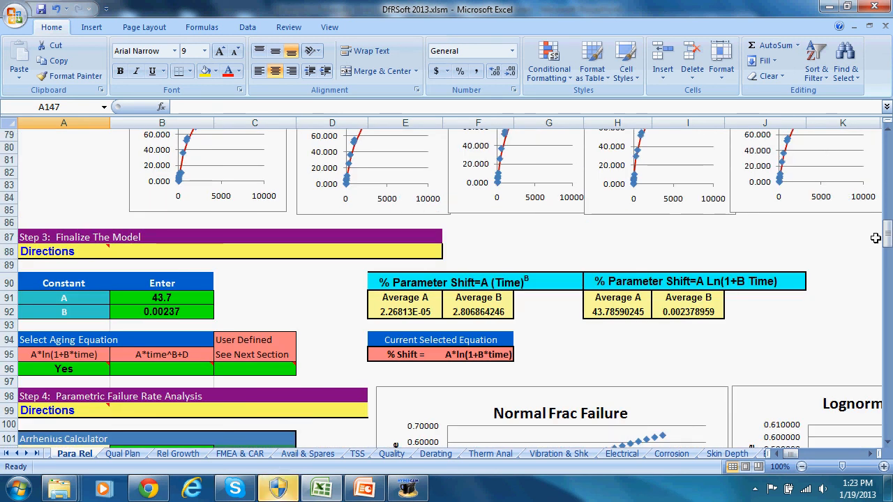
{"action": "left_click_drag", "start_coordinate": [886, 236], "coordinate": [887, 144]}
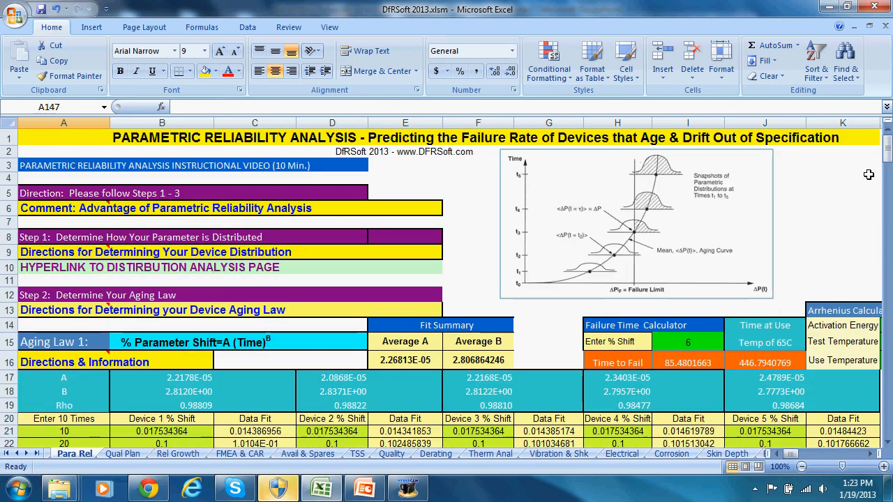